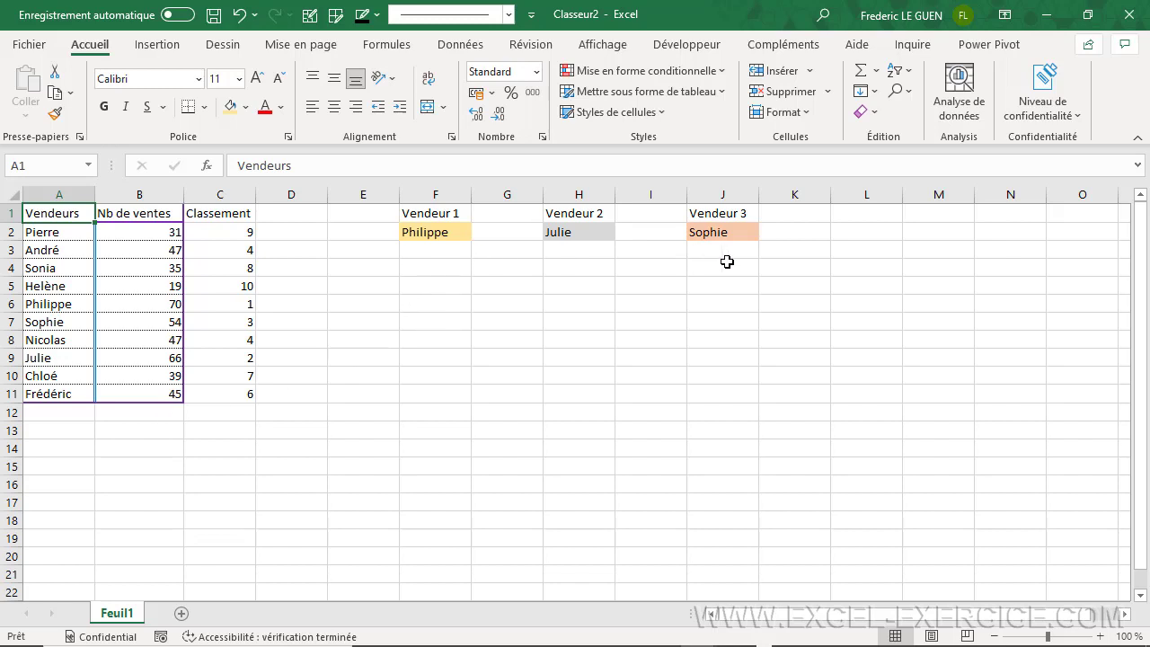
Recalculate the sheet several times to check that the ranking and the three top vendors follow the sales figures
key("F9")
key("F9")
key("F9")
key("F9")
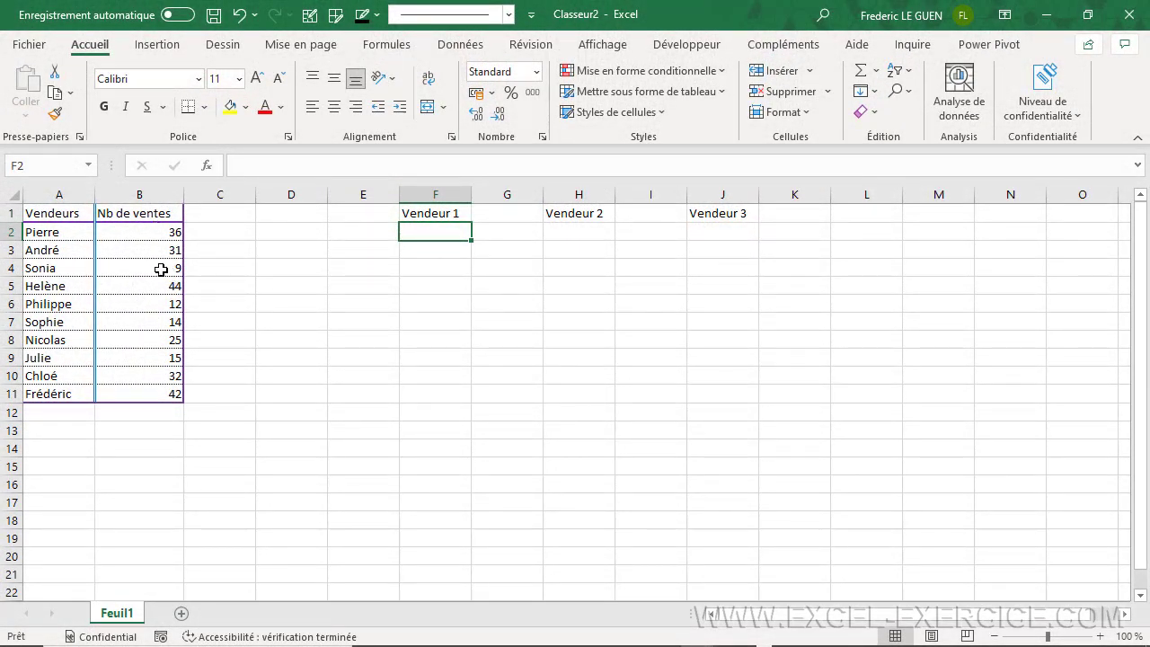
Add the column header "Classement" in C1, beside the sales count column
left_click(220, 212)
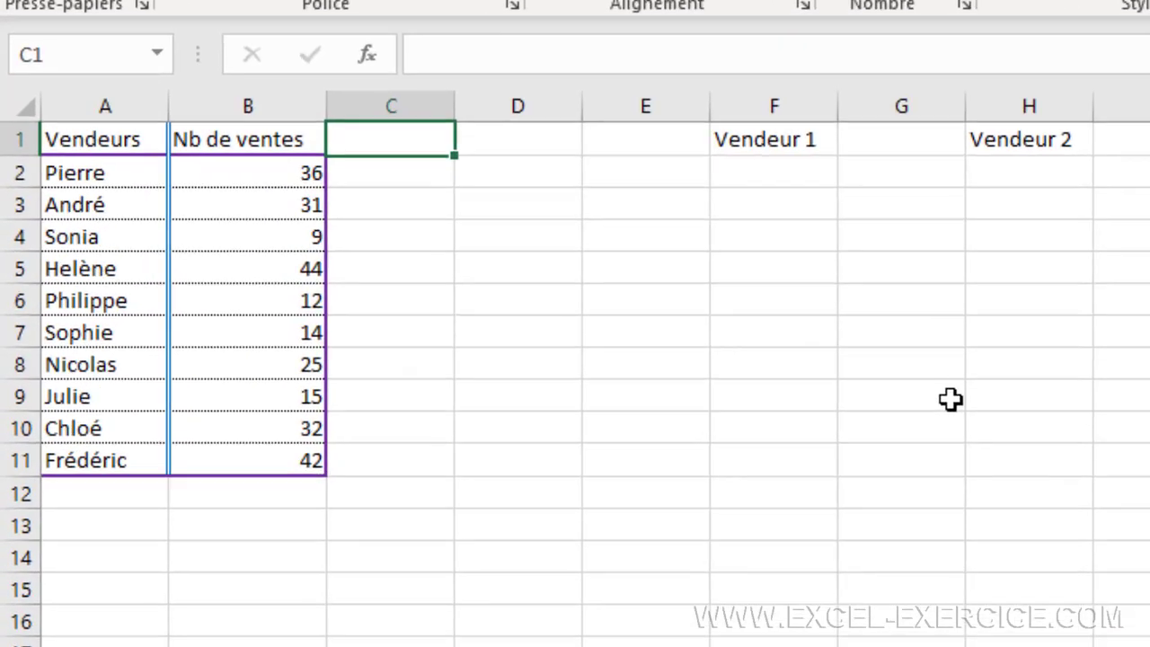
type("Classement")
key("Return")
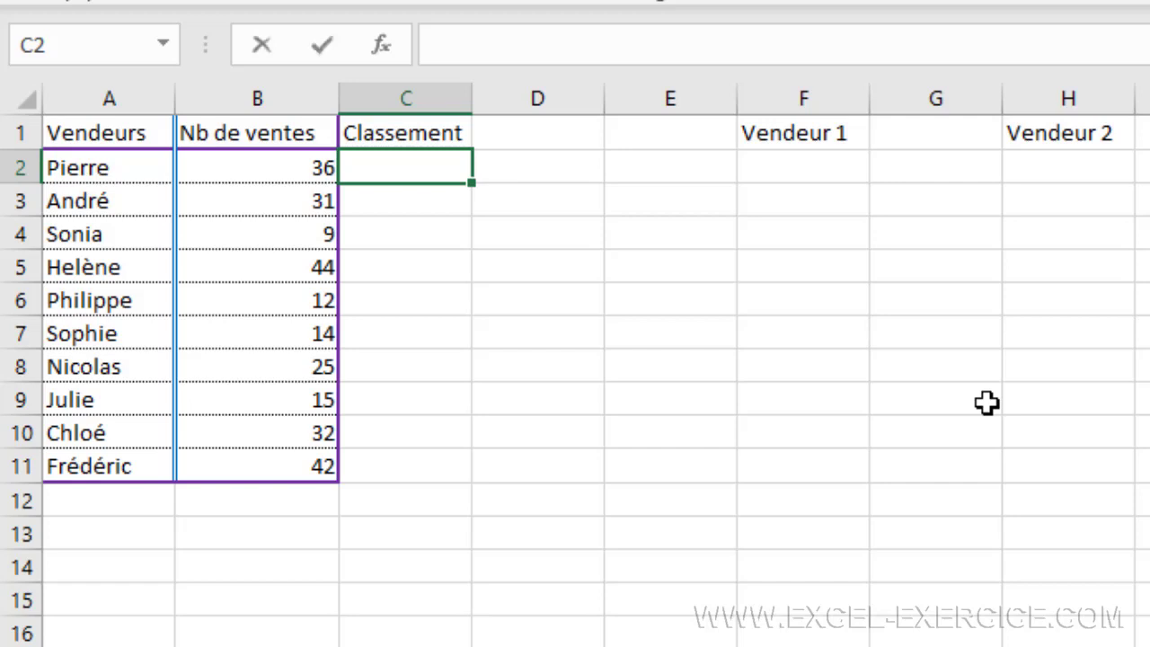
Enter =EQUATION.RANG(B2;$B$2:$B$11) in C2 to rank the first vendor's sales
type("=rang")
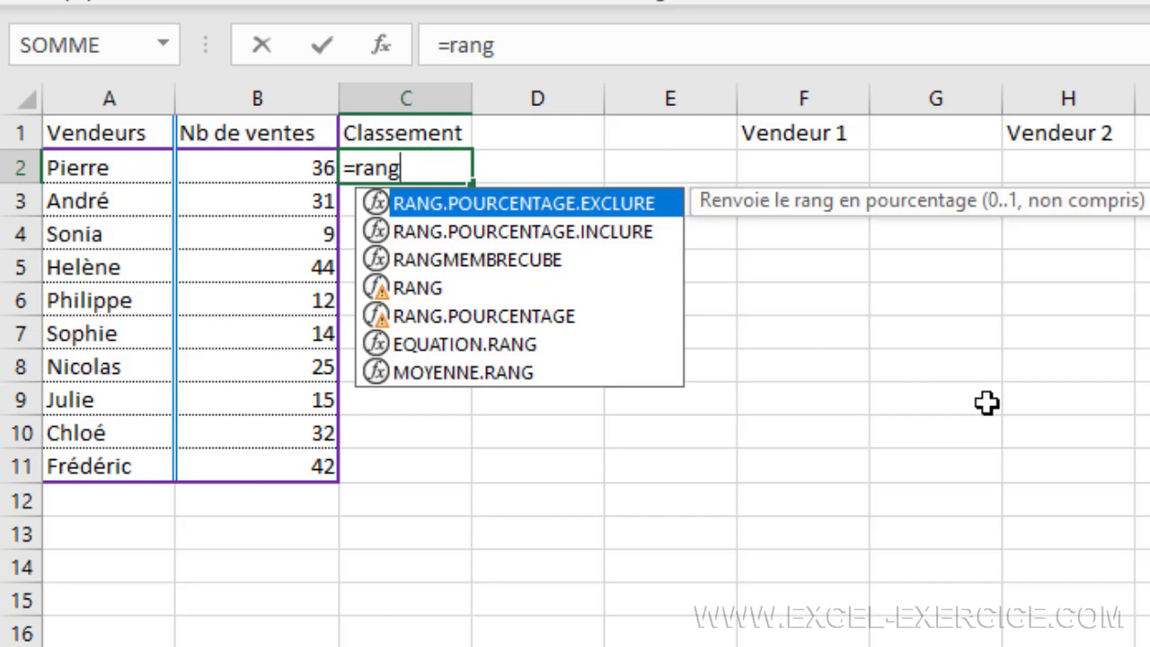
double_click(446, 345)
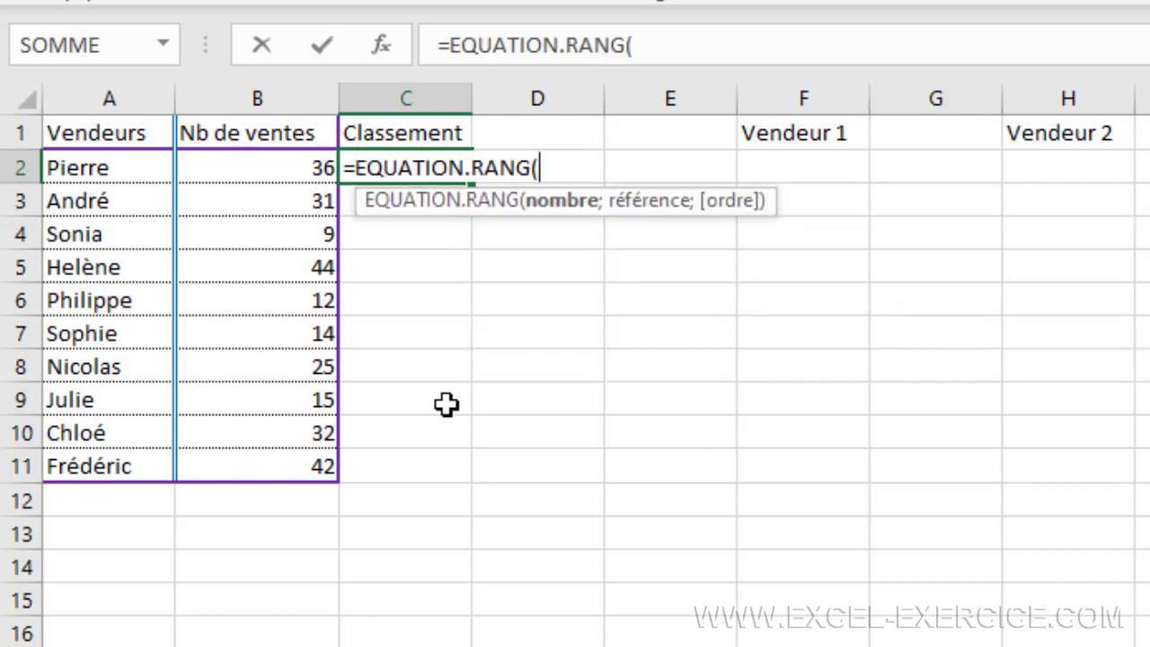
left_click(263, 168)
type(";")
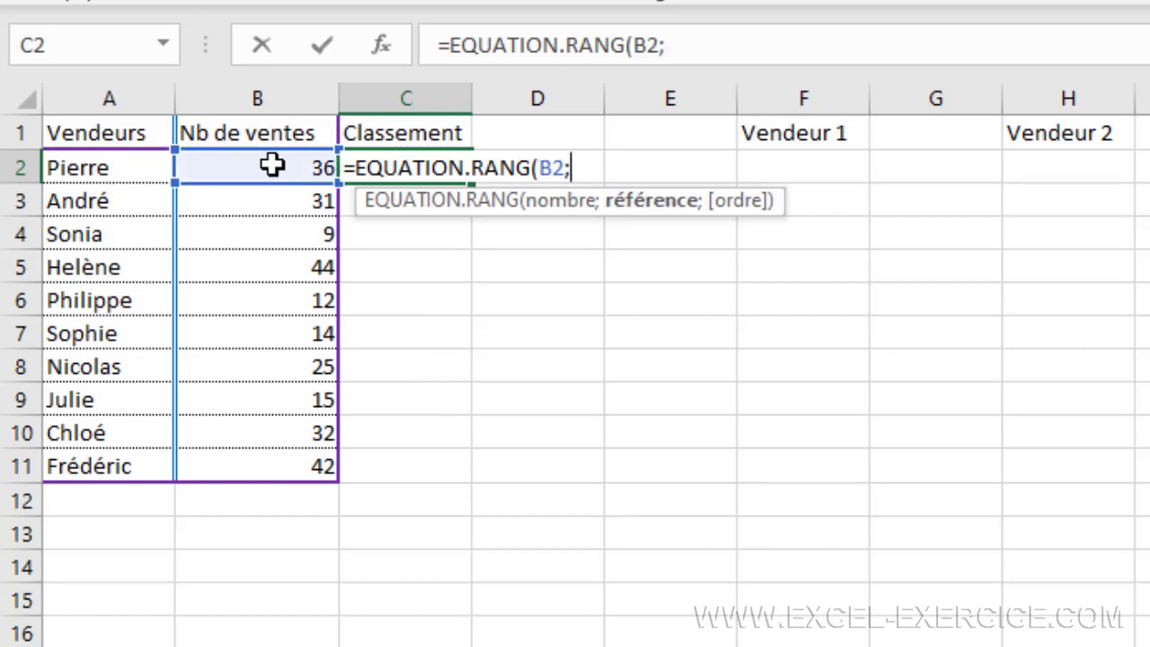
left_click_drag(272, 165, 293, 458)
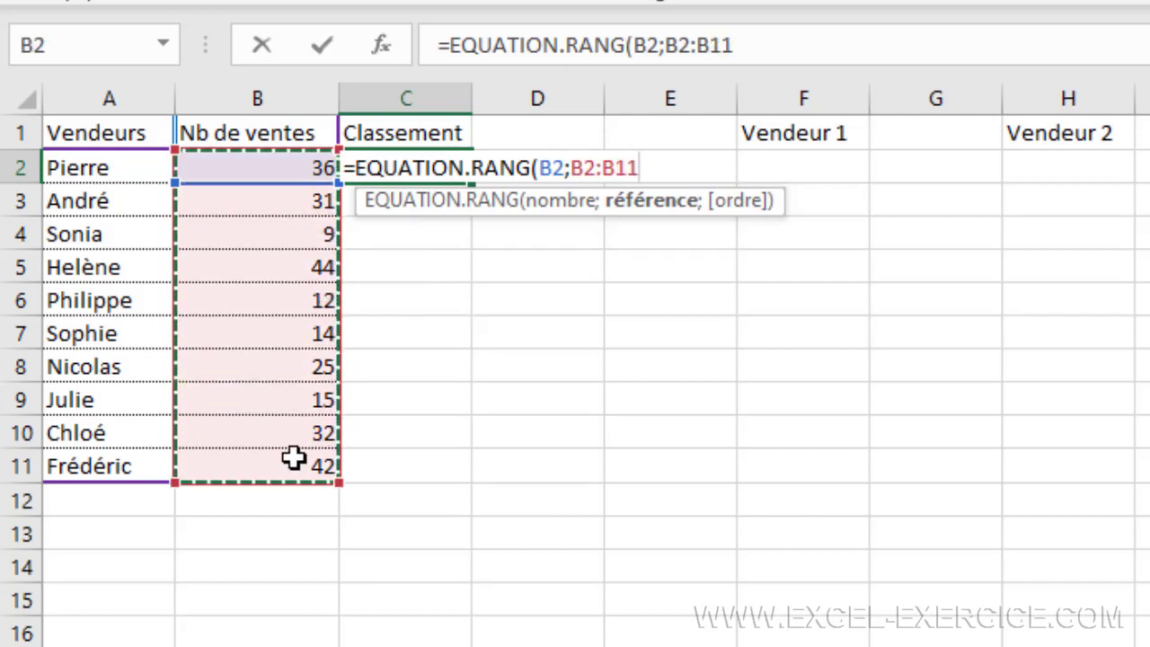
key("F4")
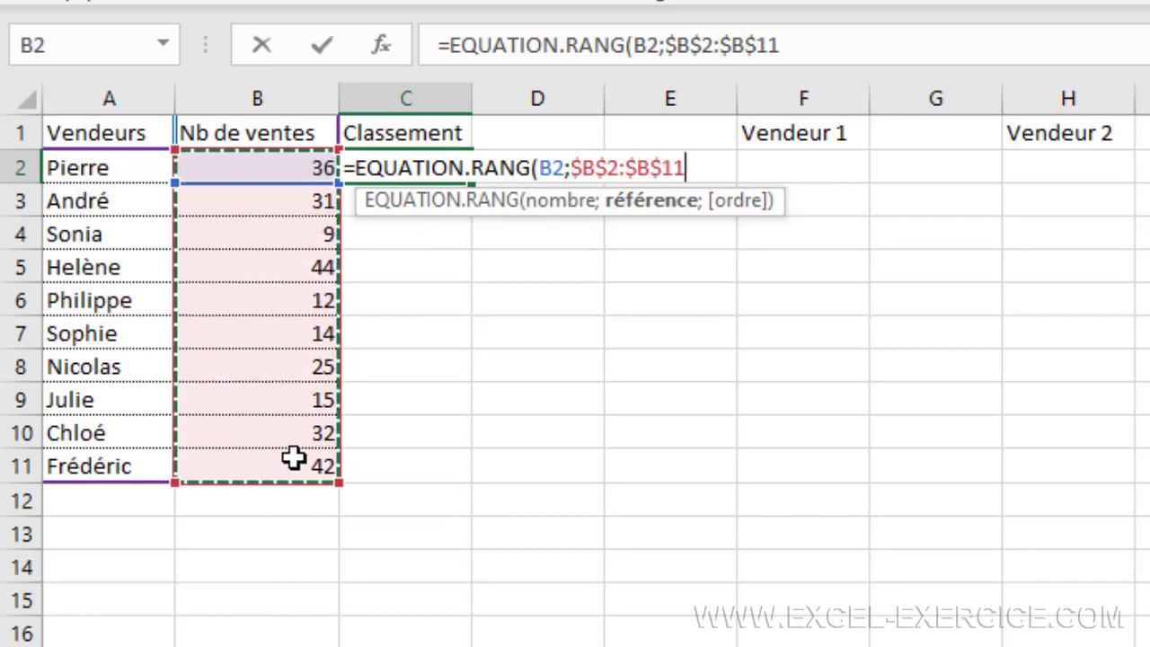
type(")")
key("Return")
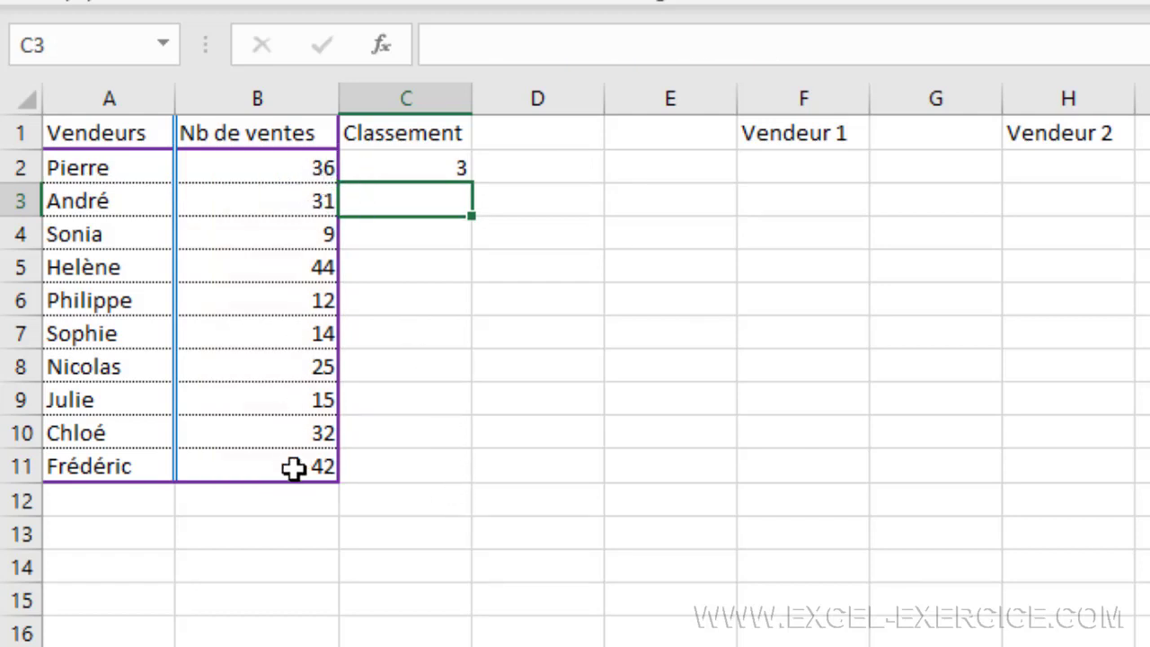
Copy the ranking formula from C2 down to C11 for all vendors
left_click(446, 167)
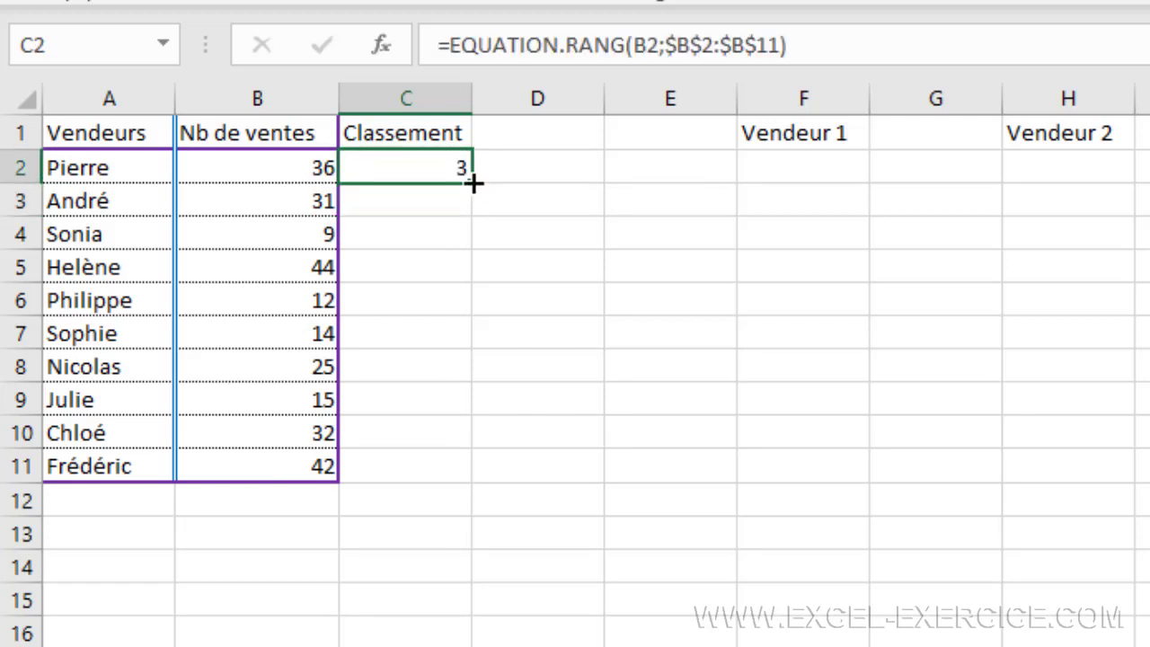
left_click_drag(473, 182, 457, 478)
left_click(677, 548)
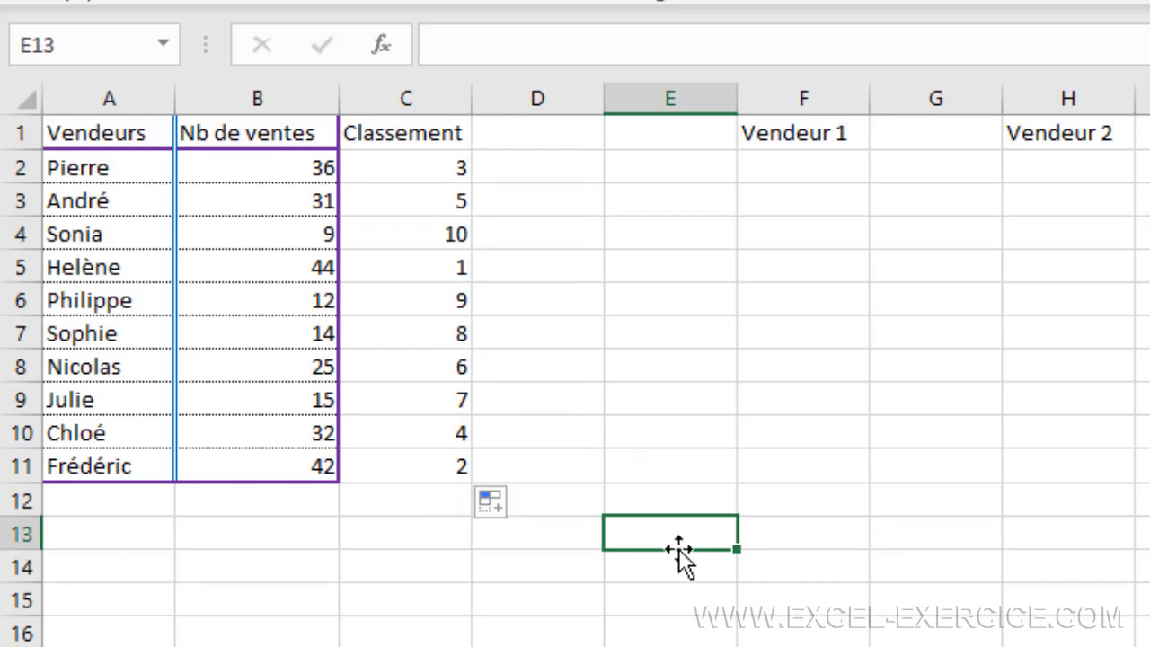
Try a sales count of 20 in B5 to test the ranking
left_click(293, 266)
type("20")
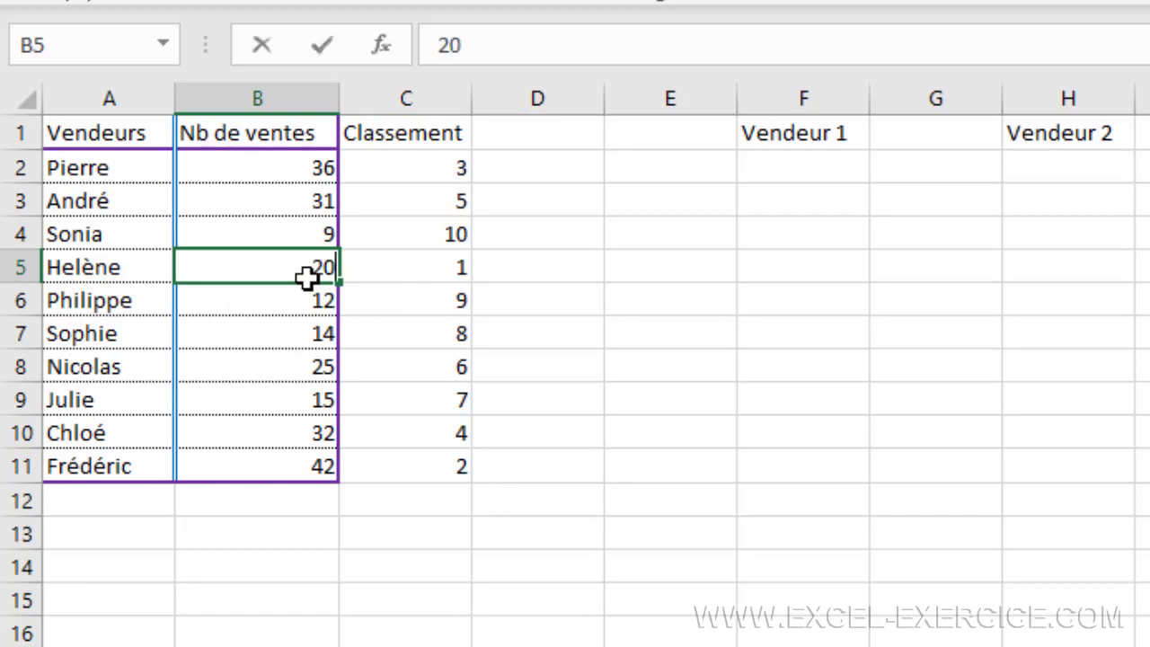
key("Return")
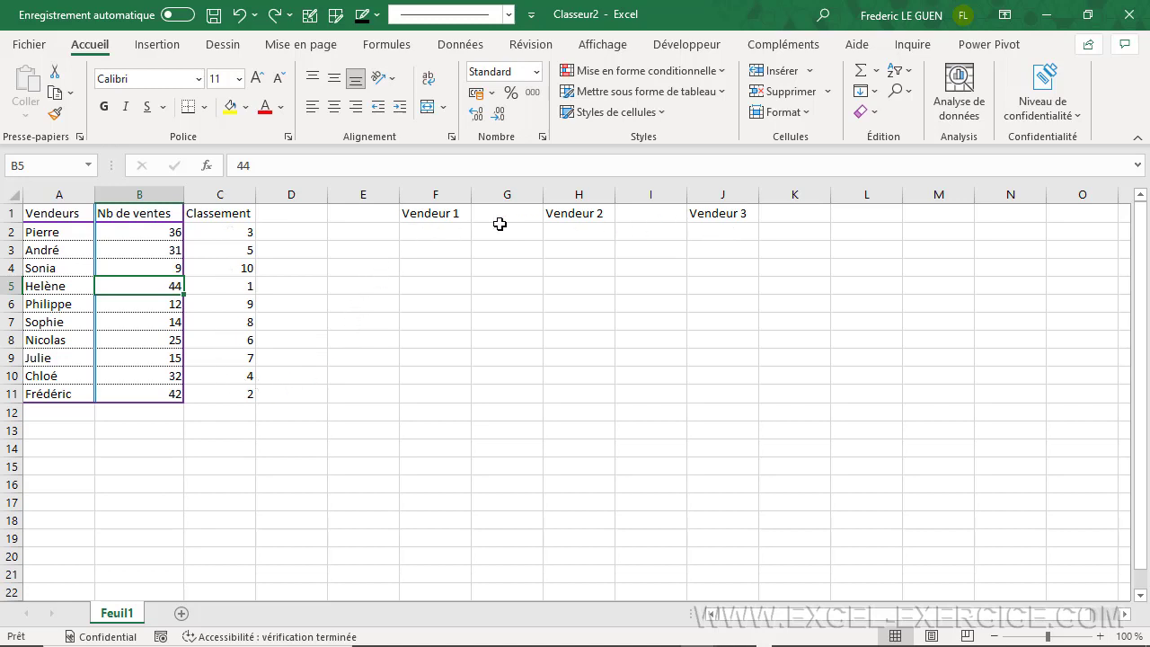
Enter =RECHERCHEX(1;$C$2:$C$11;$A$2:$A$11) in F2 under Vendeur 1 to return the first-ranked vendor
left_click(418, 232)
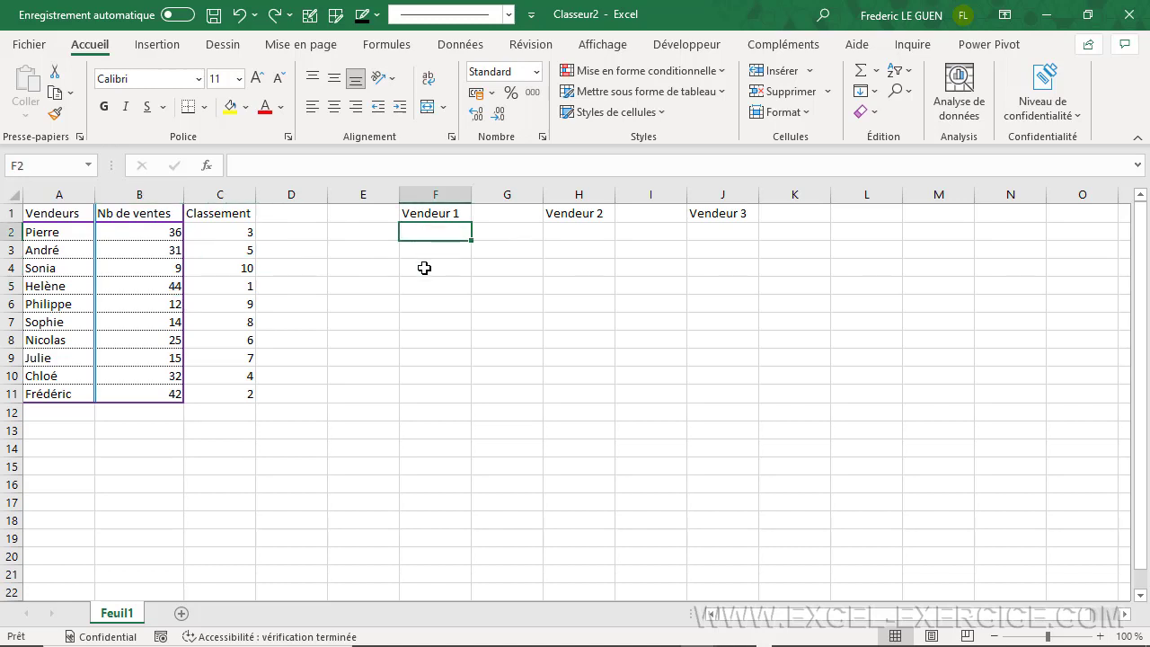
type("=recher")
key("Down")
key("Down")
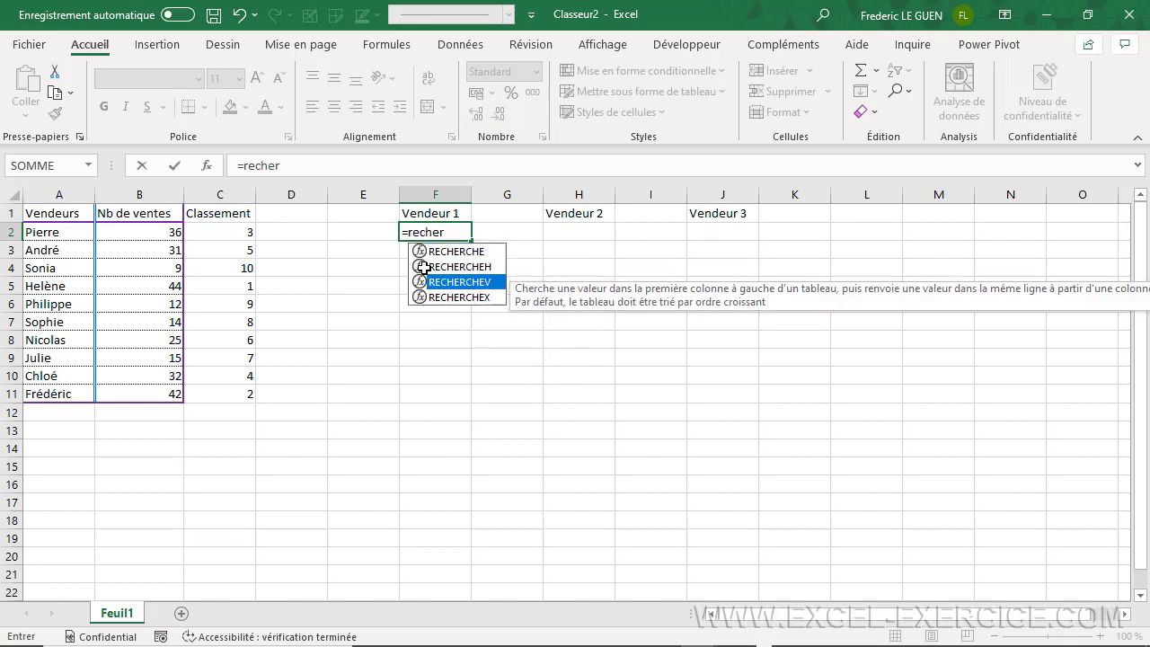
key("Down")
key("Tab")
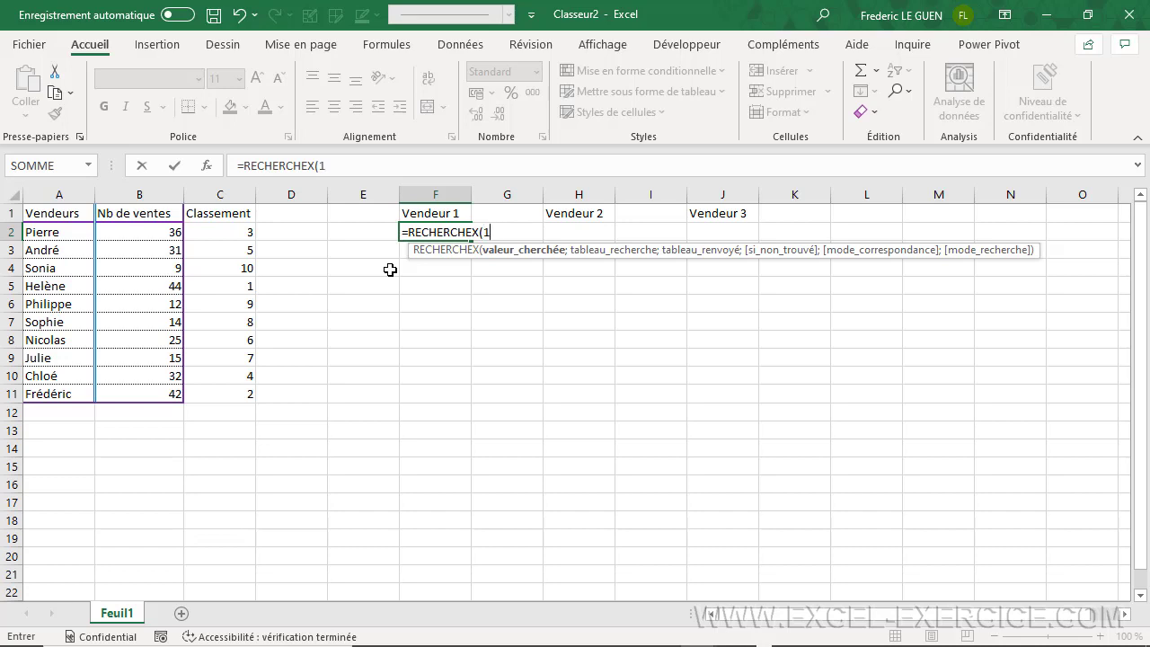
type(";")
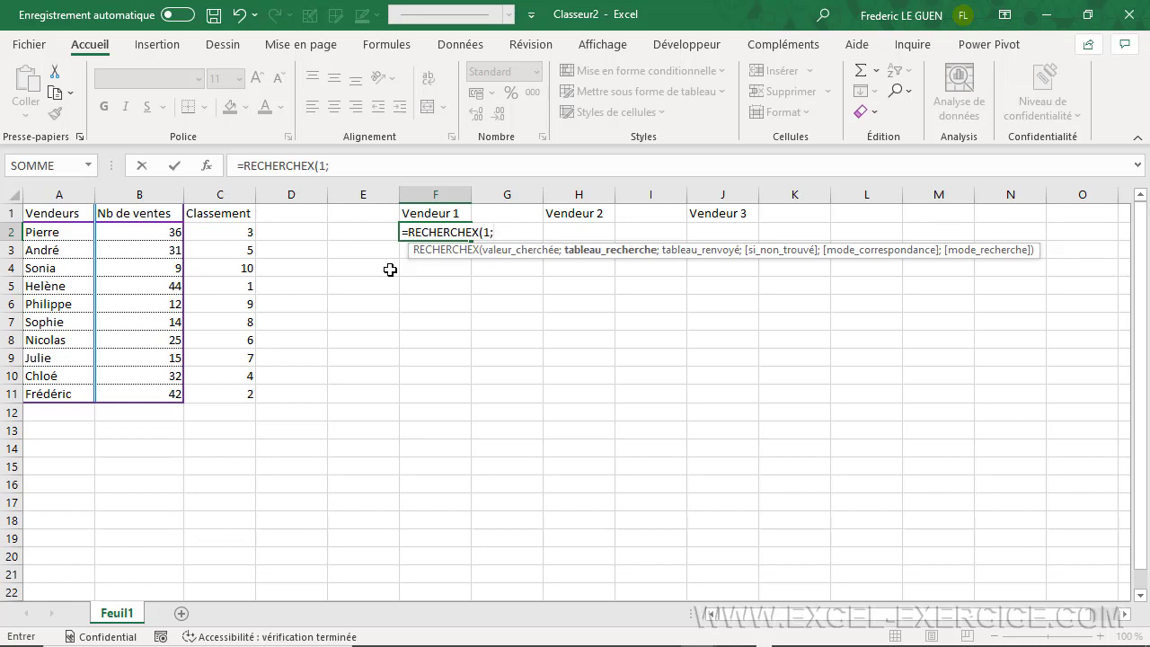
left_click_drag(207, 231, 225, 392)
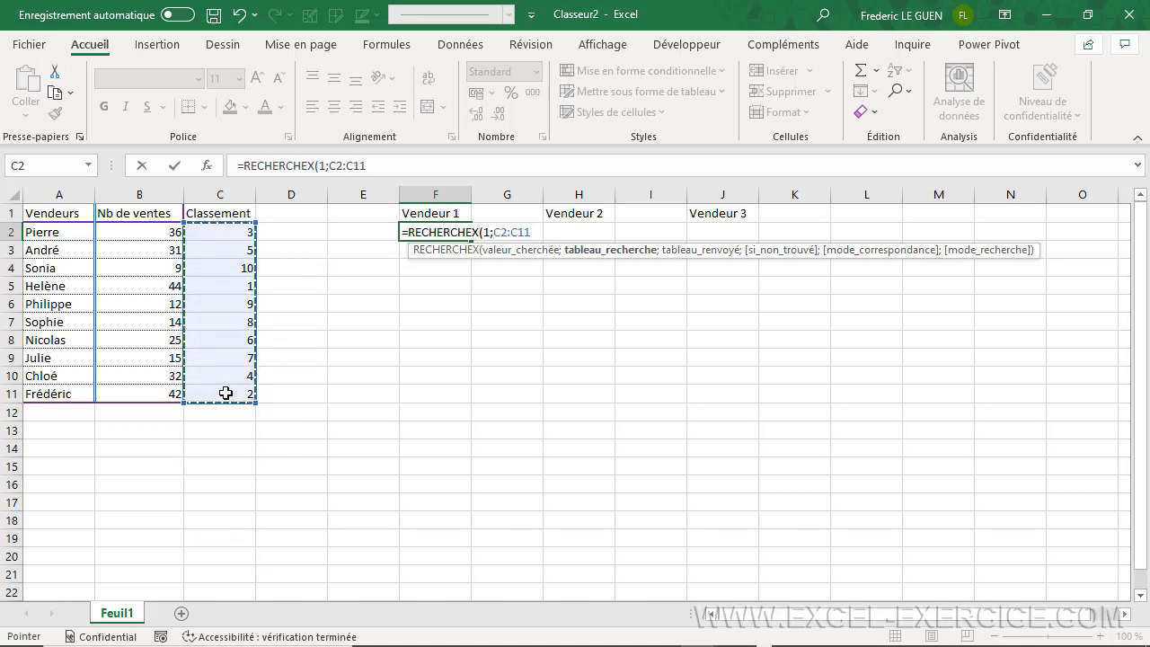
key("F4")
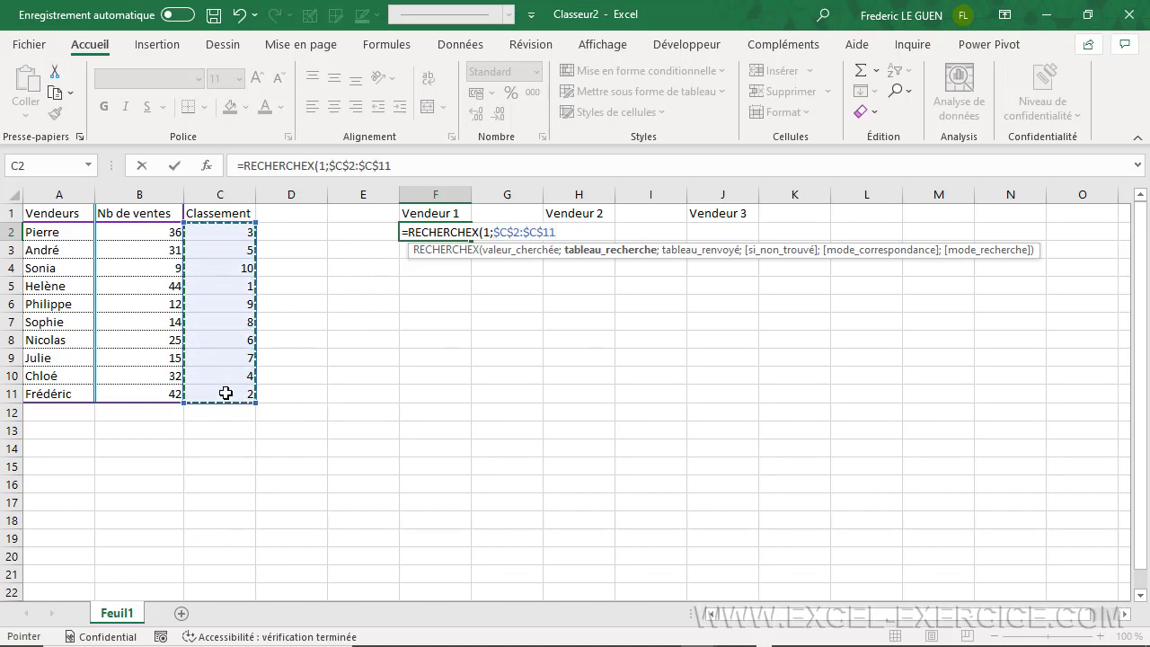
type(";")
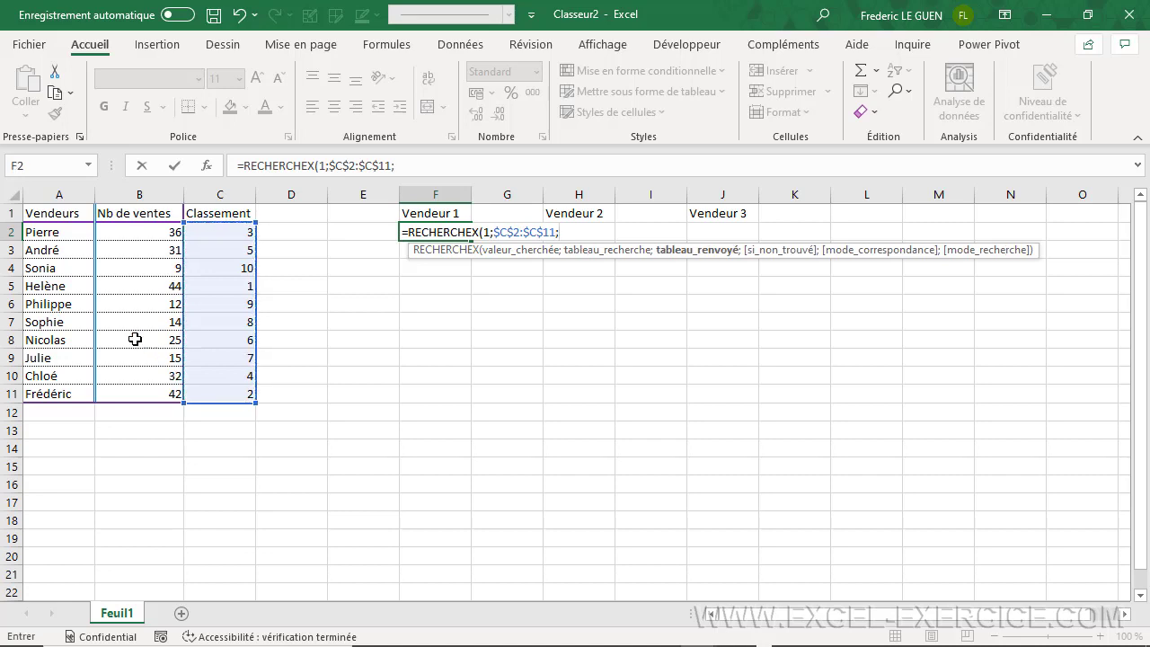
left_click_drag(64, 231, 60, 393)
key("F4")
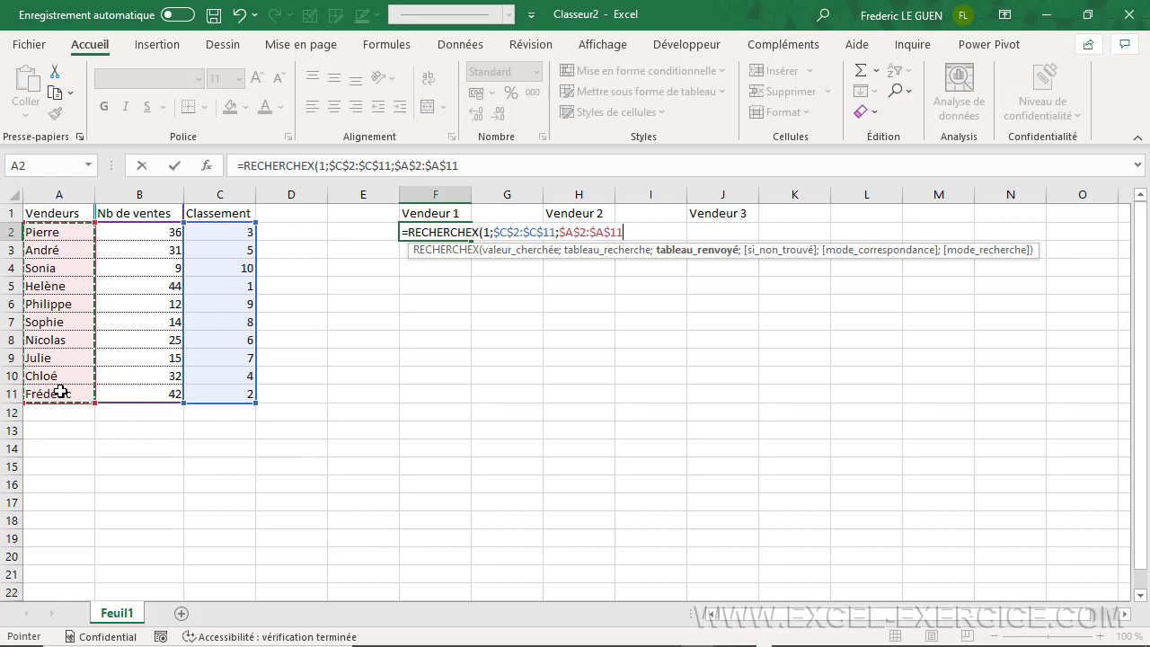
type(")")
key("Return")
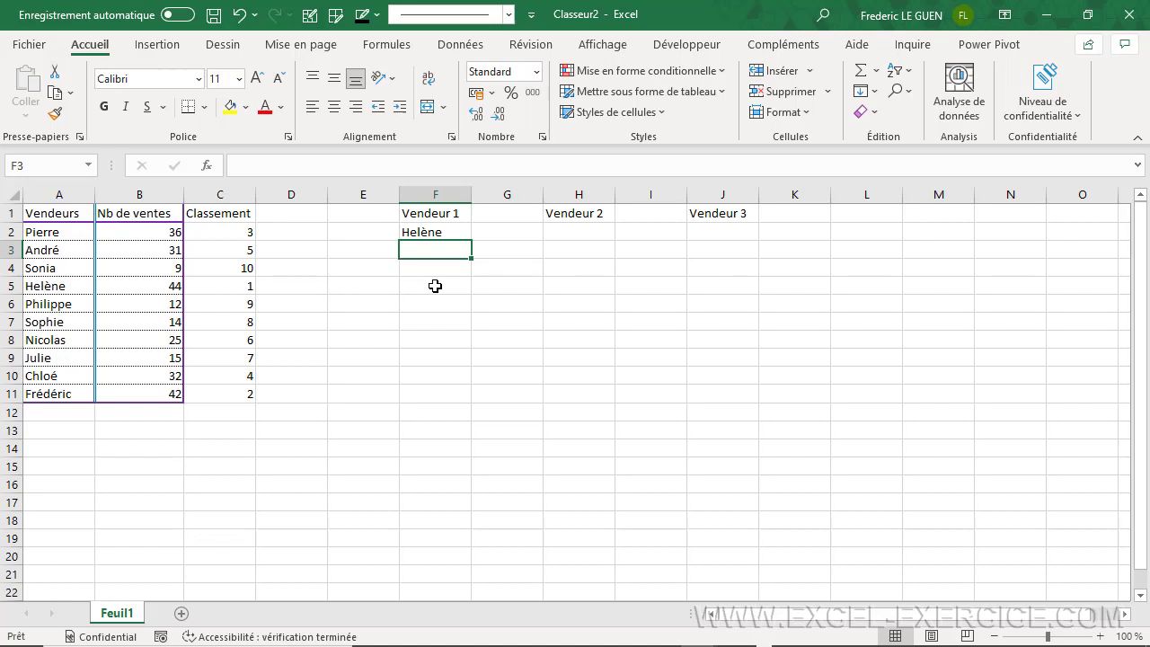
Enter =INDEX(A2:A11;EQUIV(2;$C$2:$C$11;0)) in H2 under Vendeur 2 to return the second-ranked vendor
left_click(570, 233)
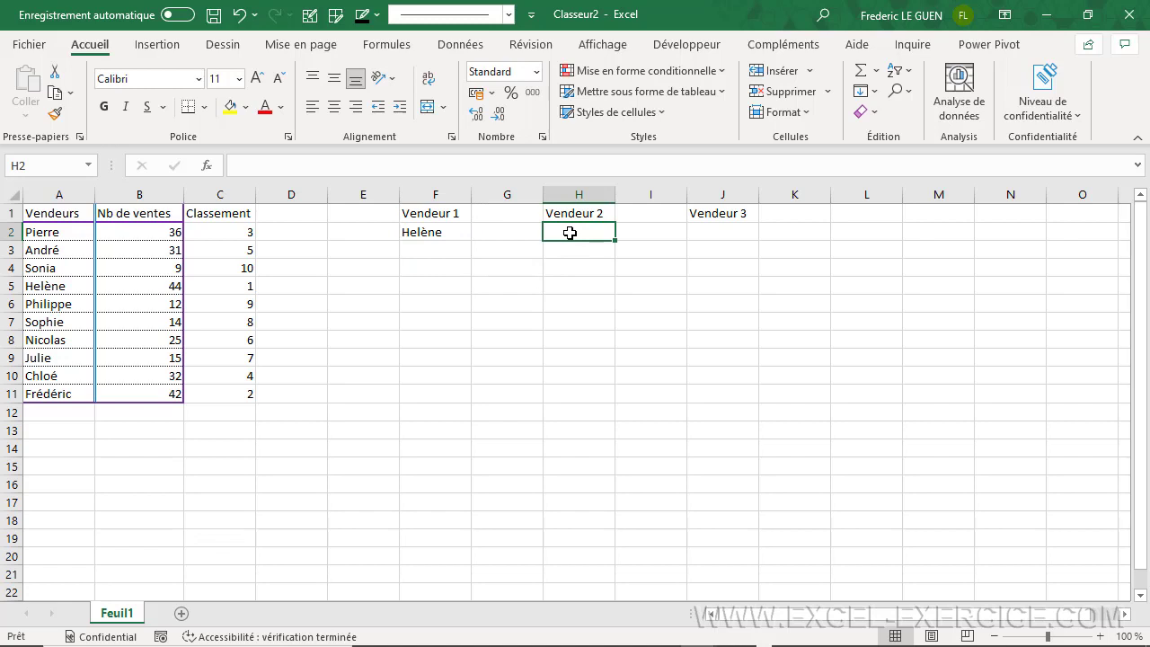
type("=index(")
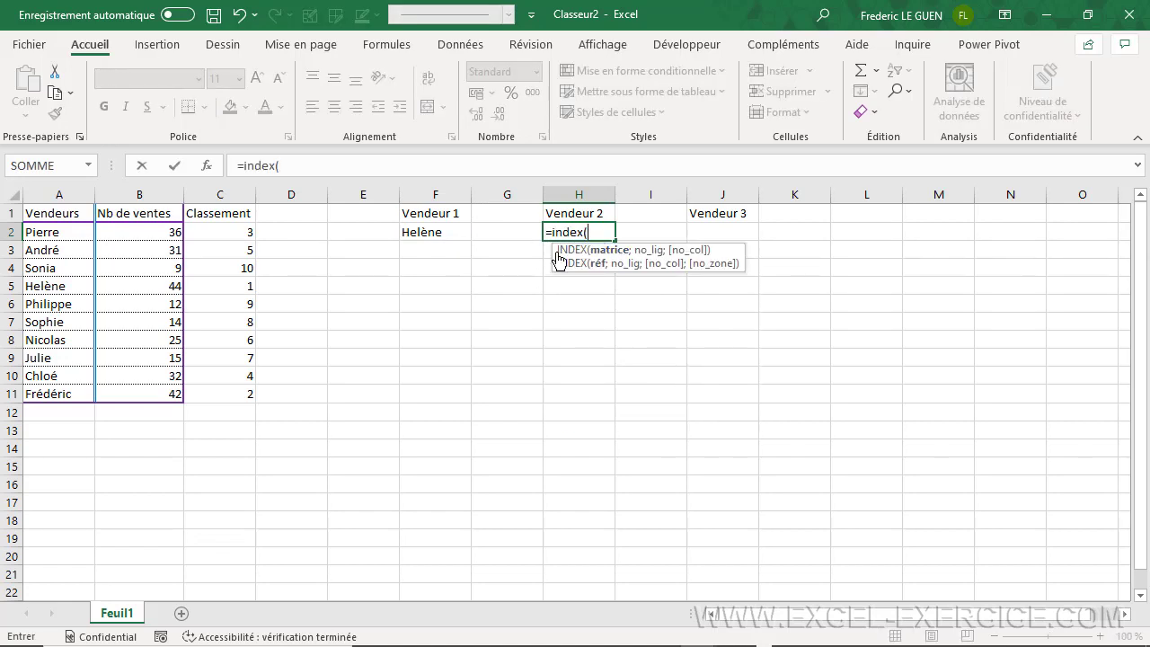
left_click(59, 230)
left_click_drag(60, 229, 61, 386)
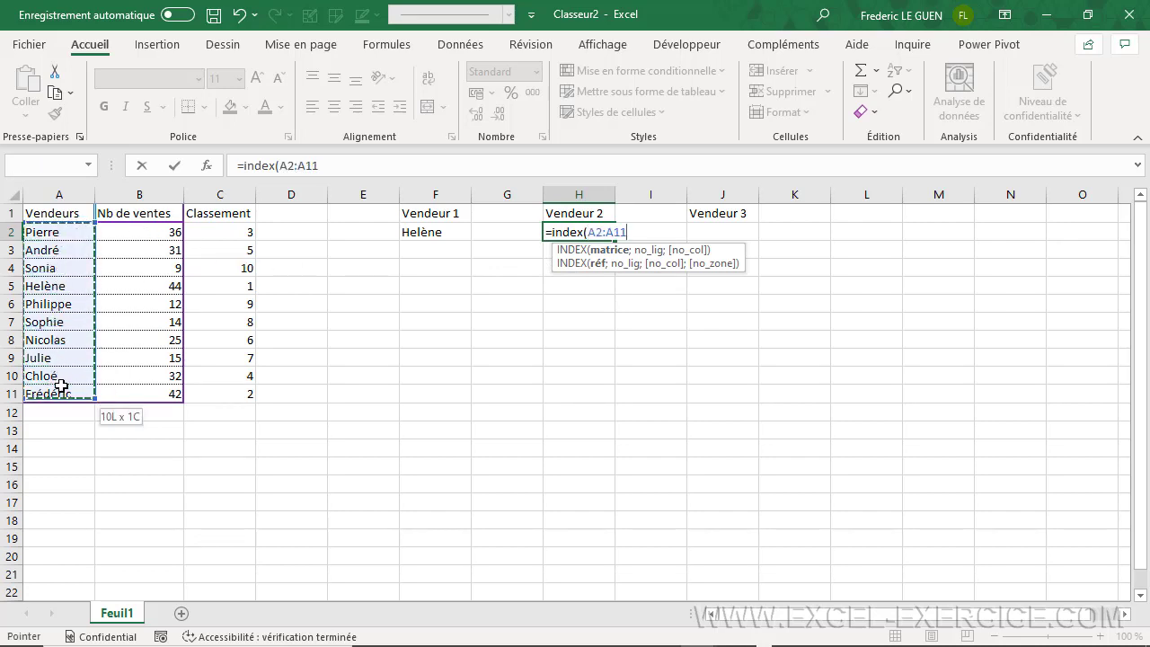
type(";")
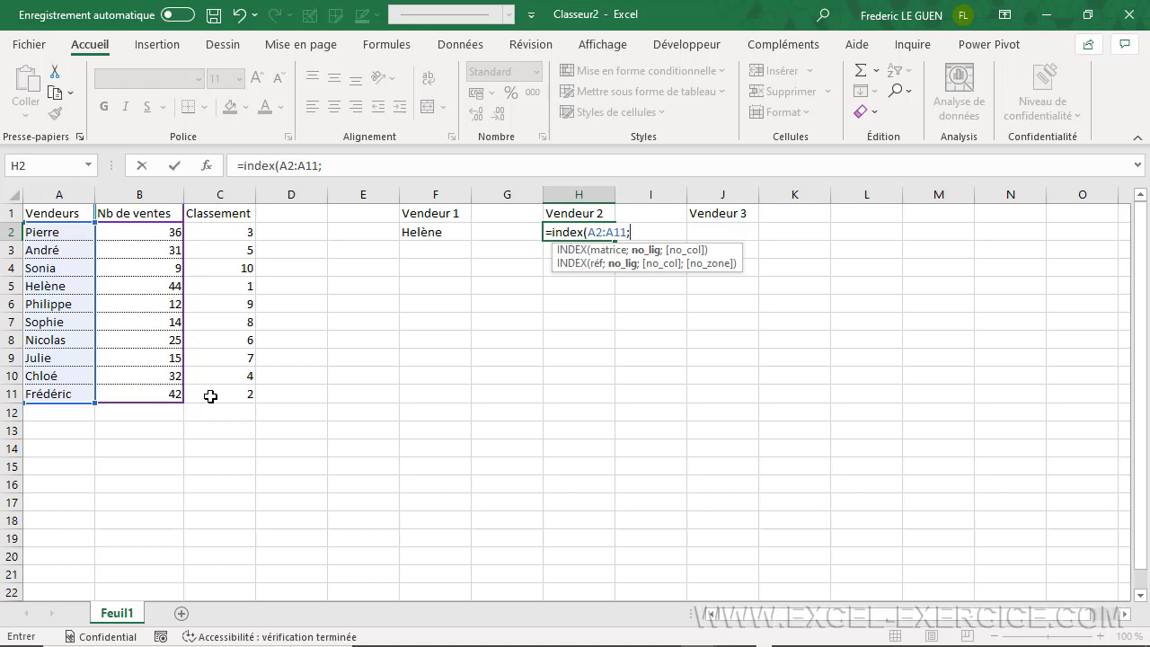
type("equiv(")
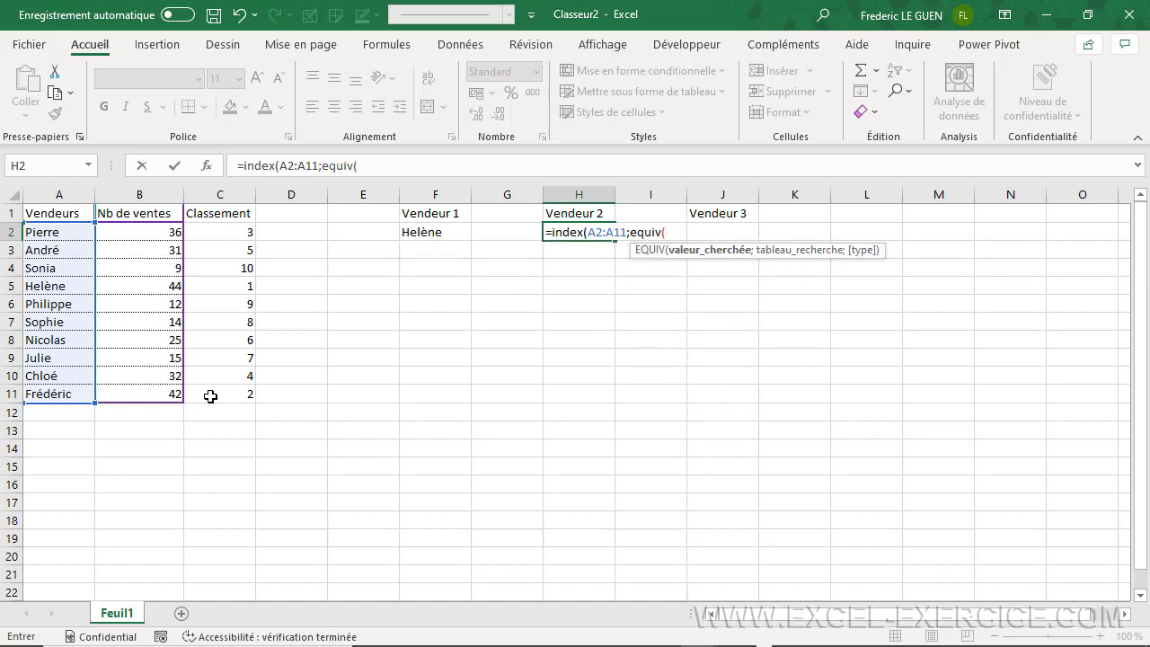
type("2;")
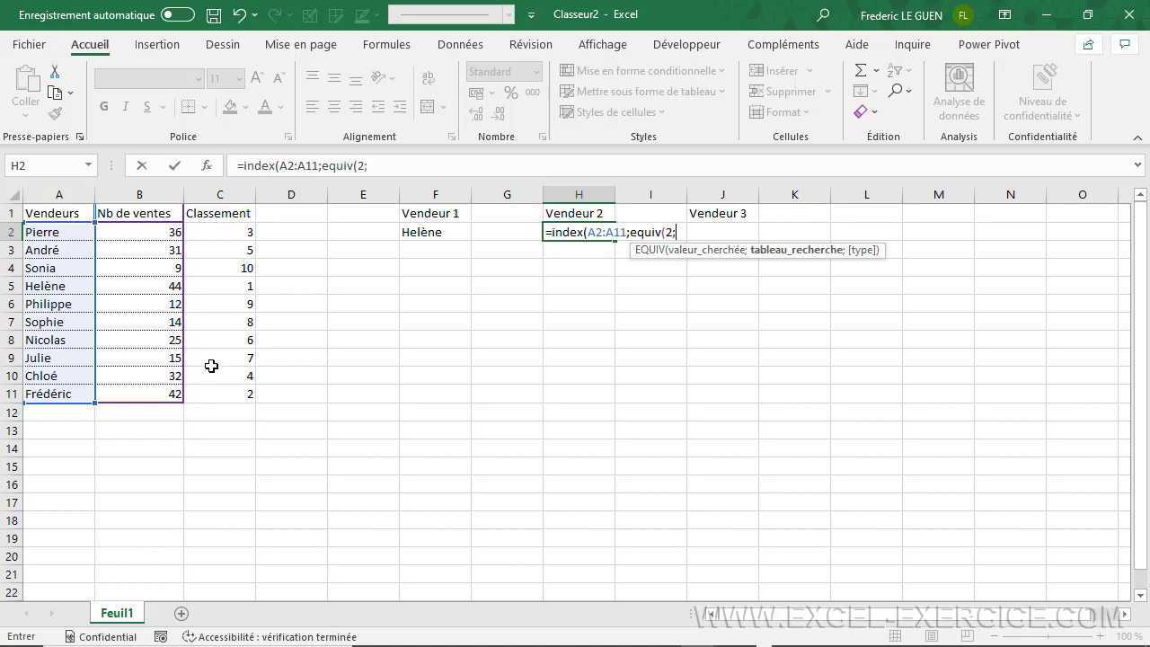
left_click_drag(226, 229, 238, 389)
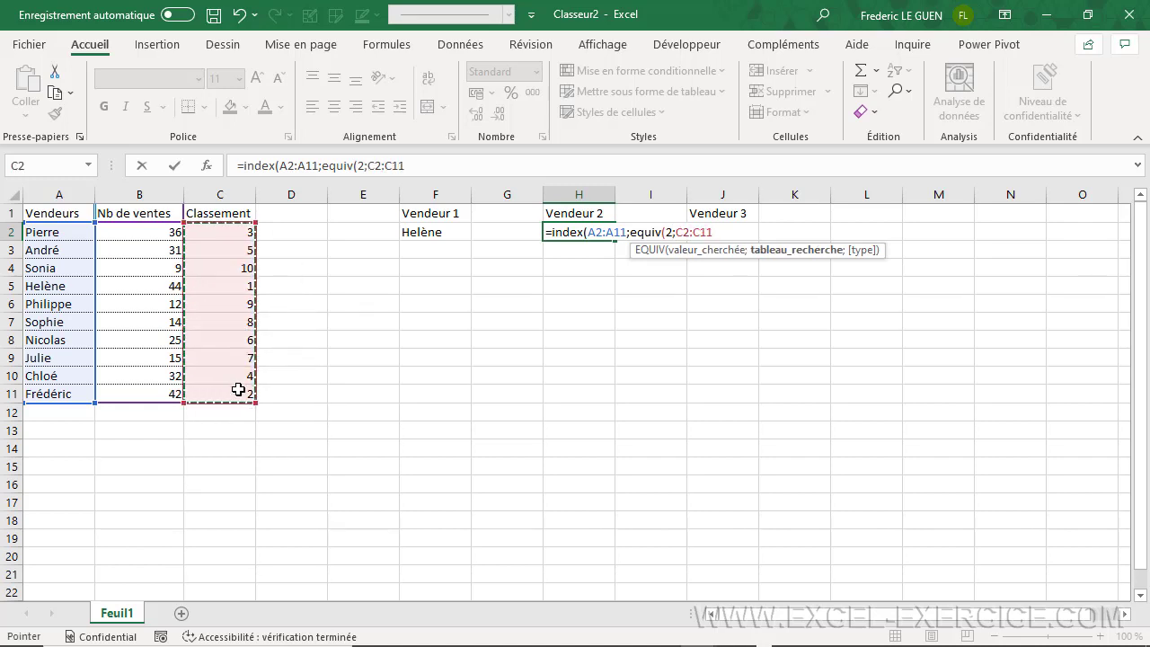
key("F4")
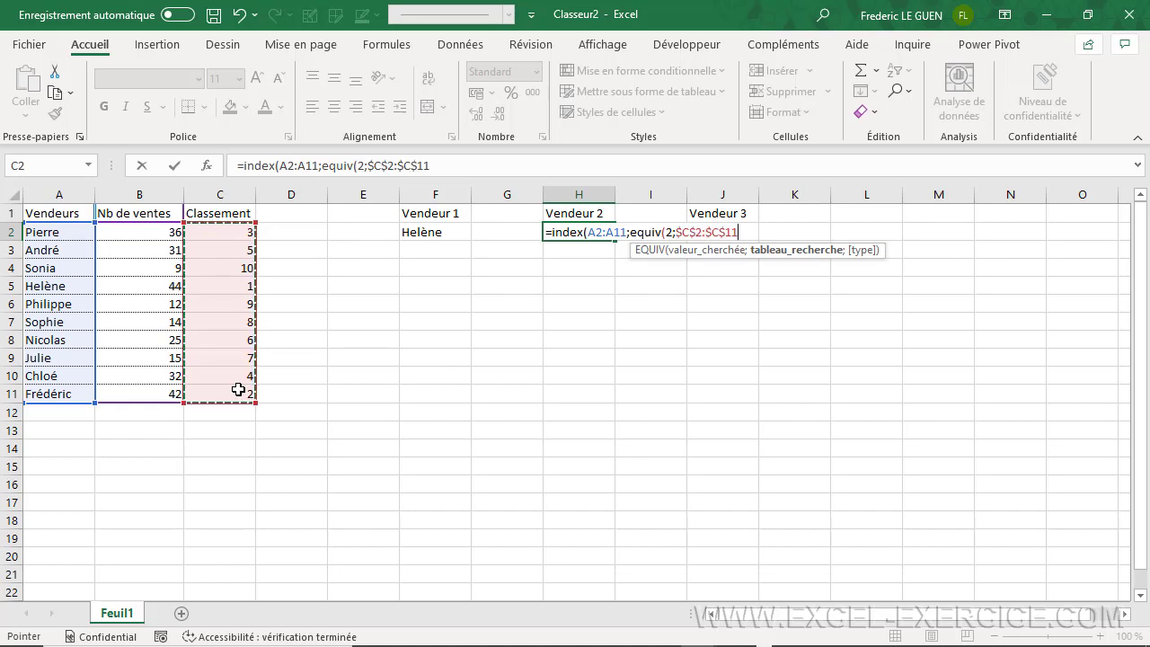
type(";")
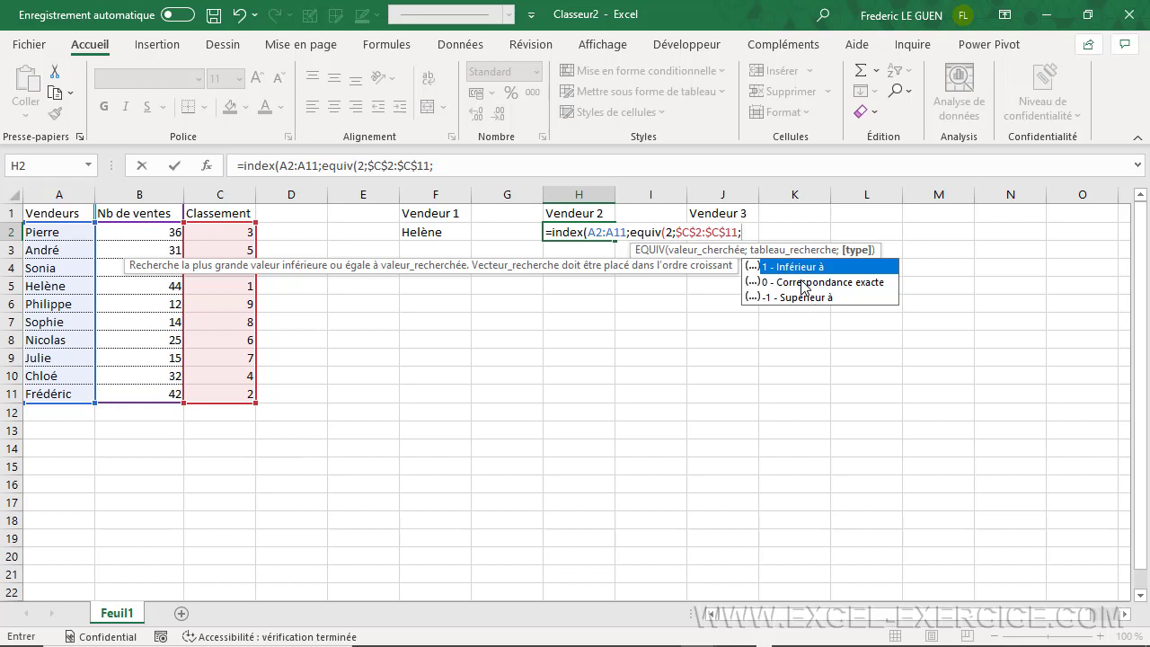
type("0)")
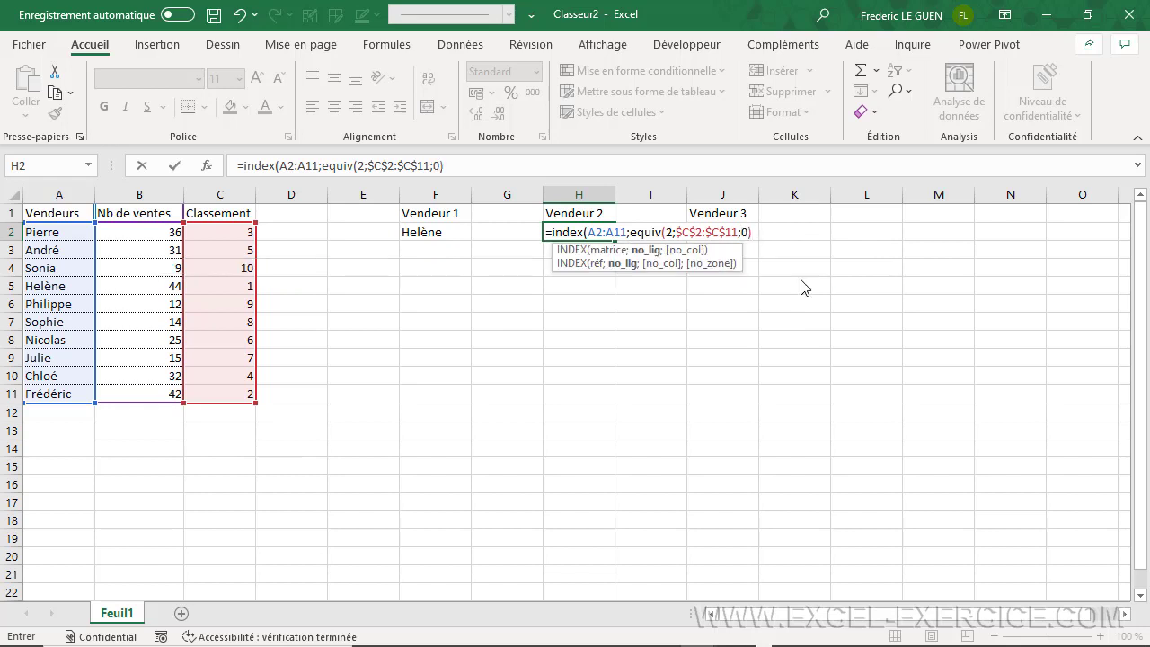
type(")")
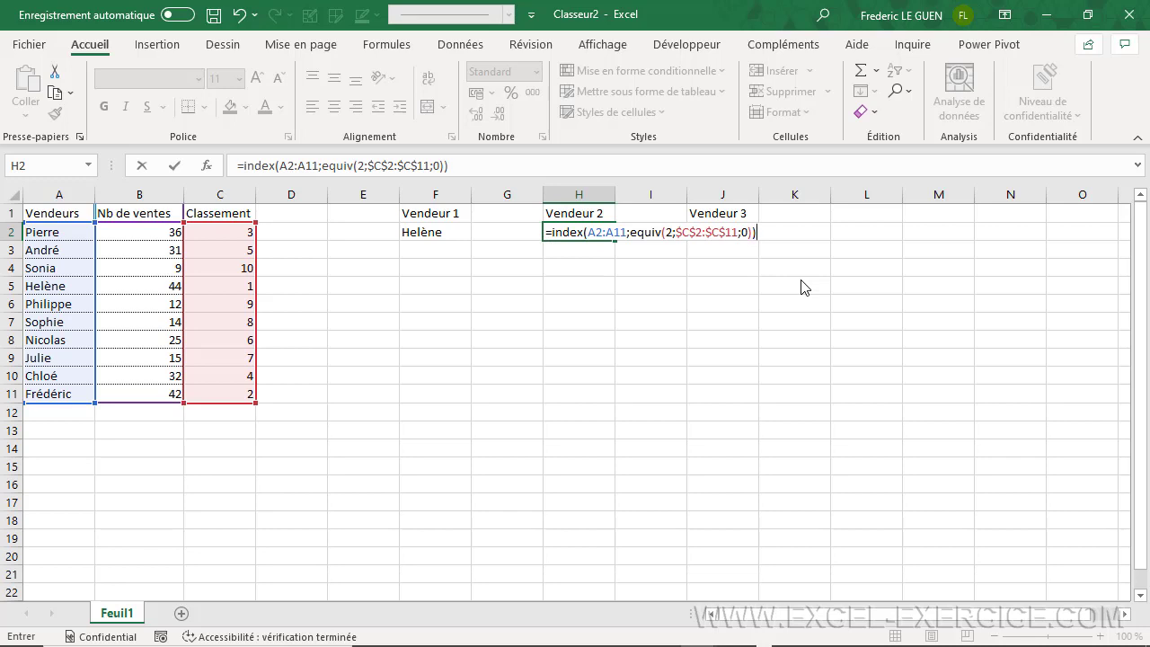
key("Return")
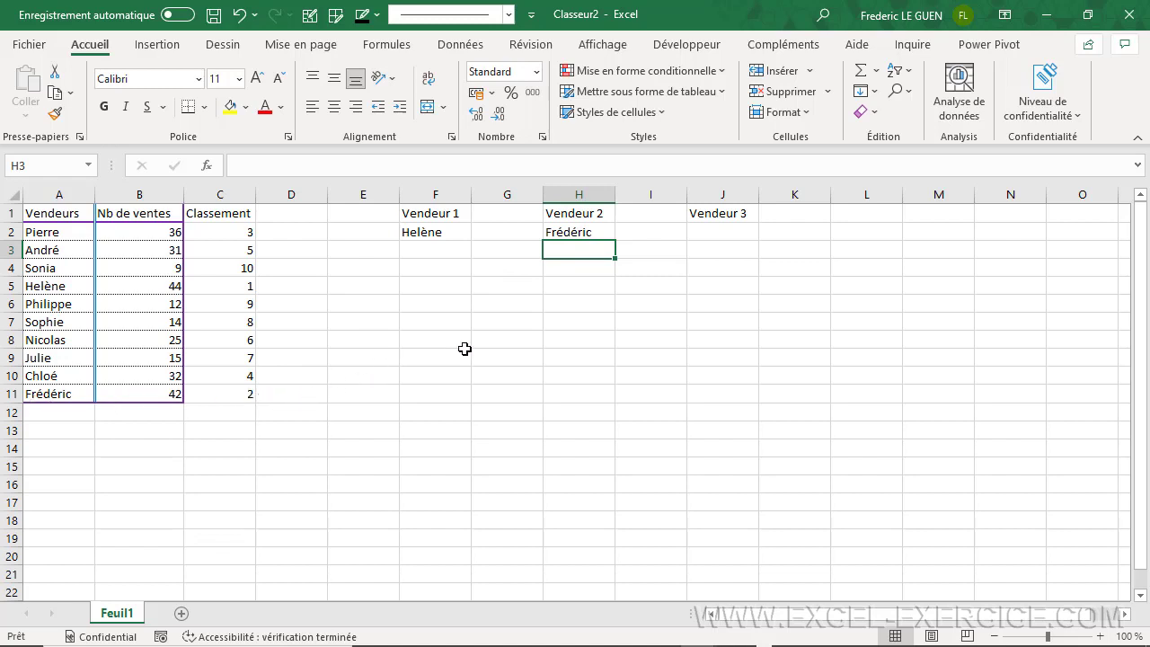
Copy the RECHERCHEX formula from F2 to J2 under Vendeur 3 and set its lookup value to 3
left_click(423, 233)
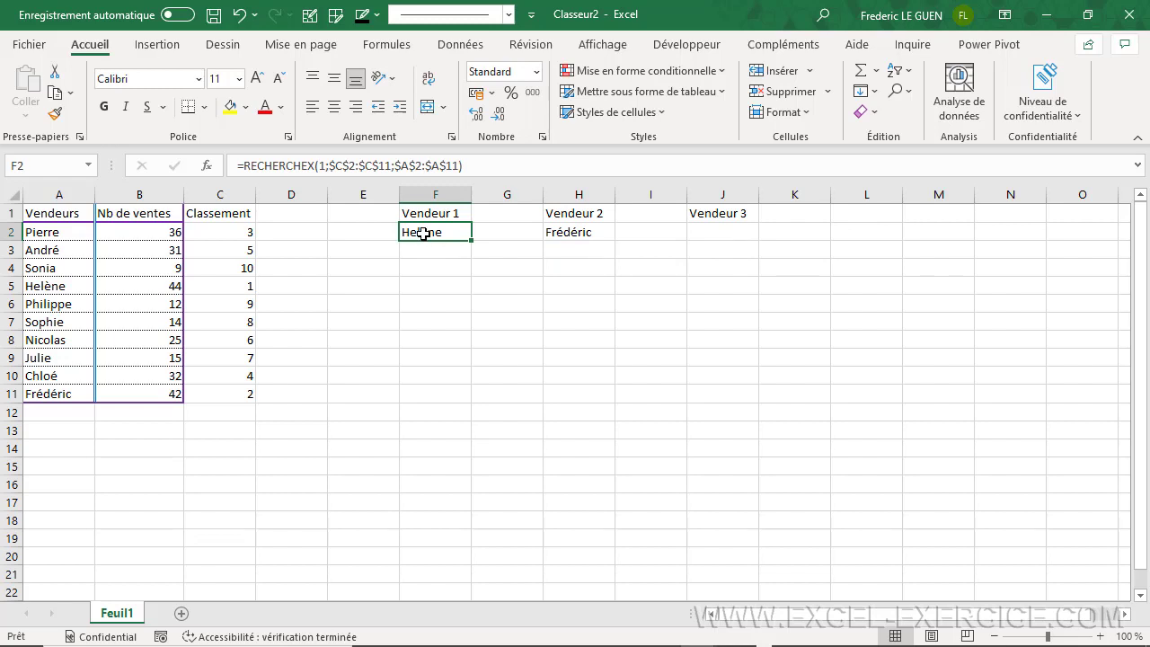
key("ctrl+c")
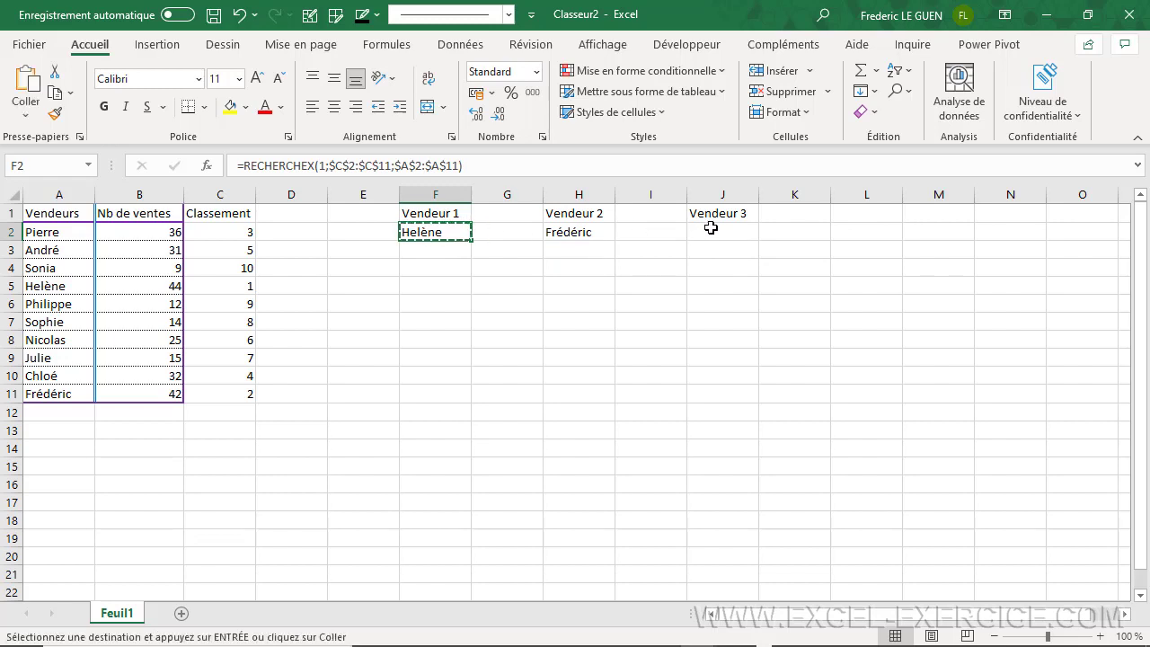
left_click(711, 230)
key("ctrl+v")
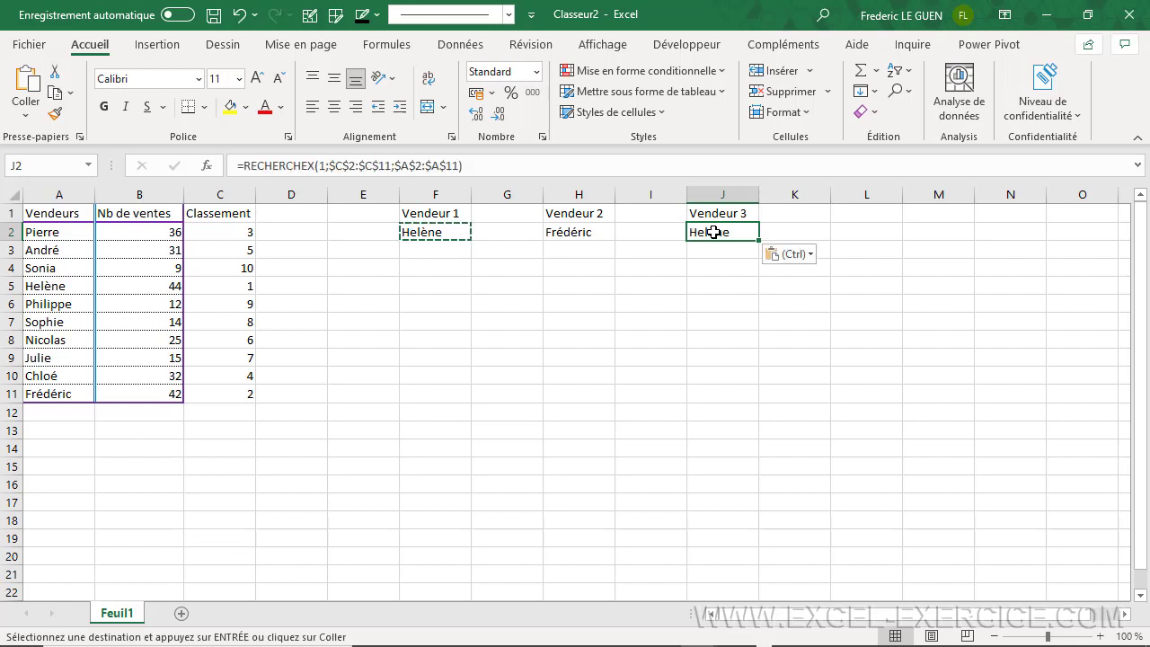
left_click(320, 165)
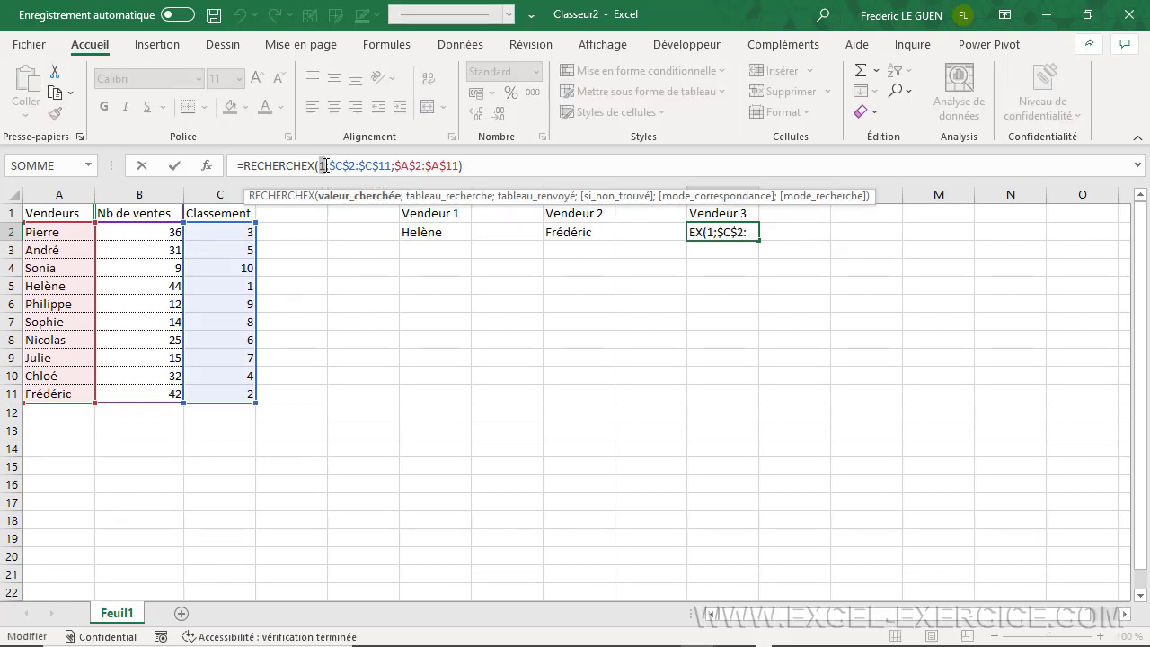
type("3")
key("Return")
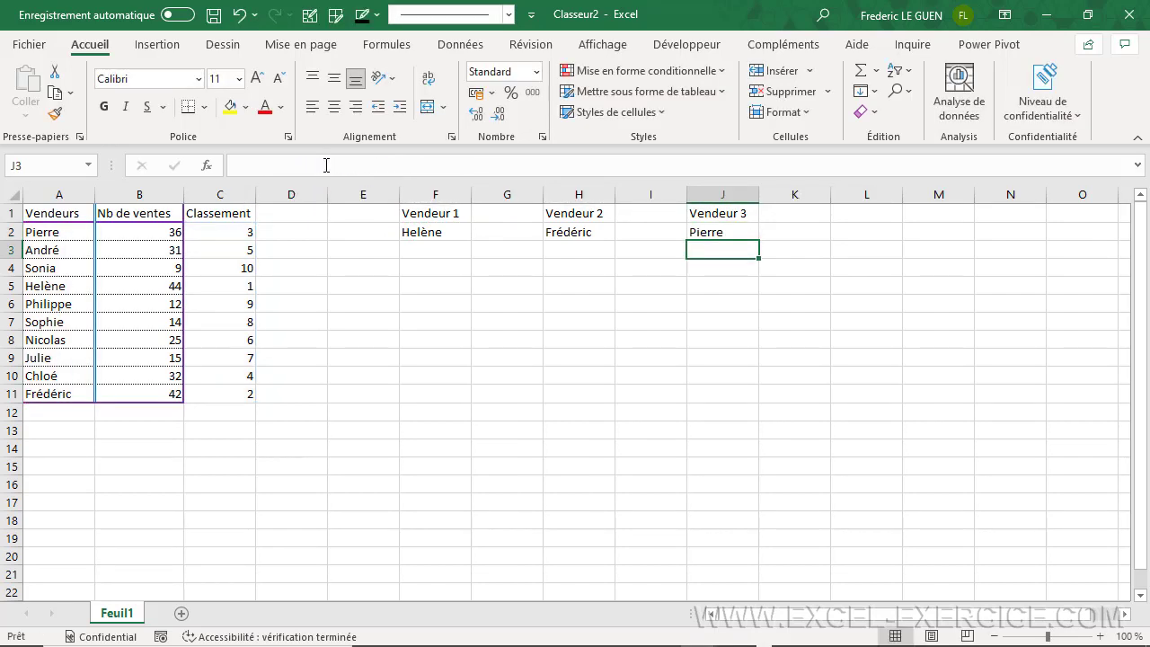
Set the sales count in B5 to 20 and in B11 to 12 to test the top-three formulas
left_click(148, 284)
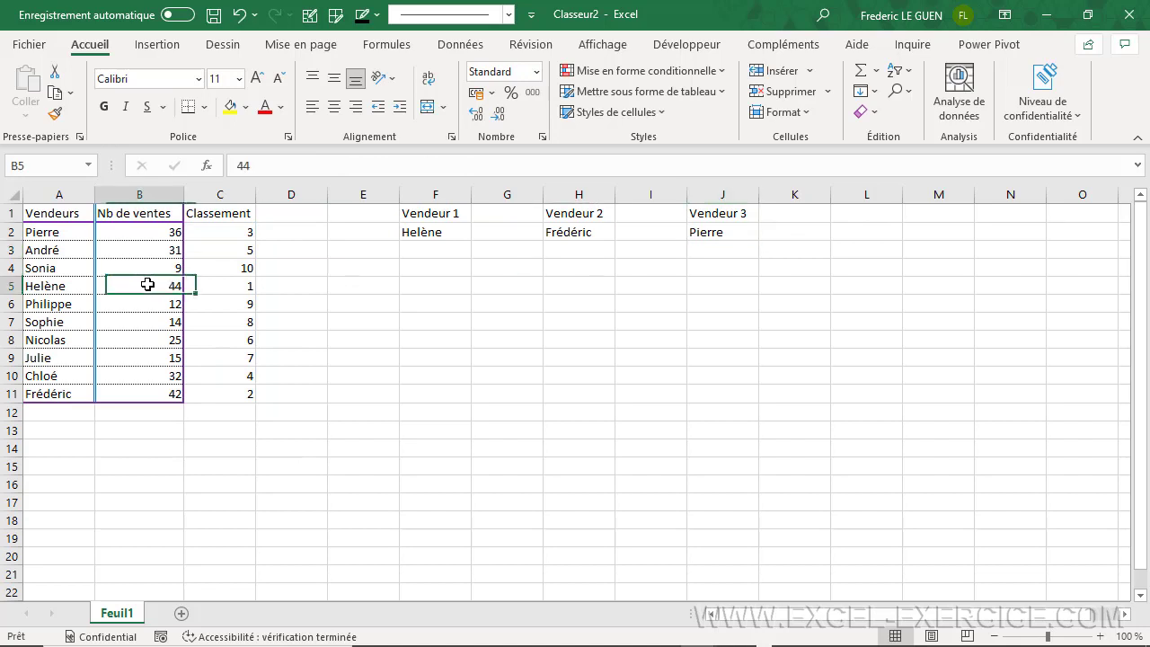
type("20")
key("Return")
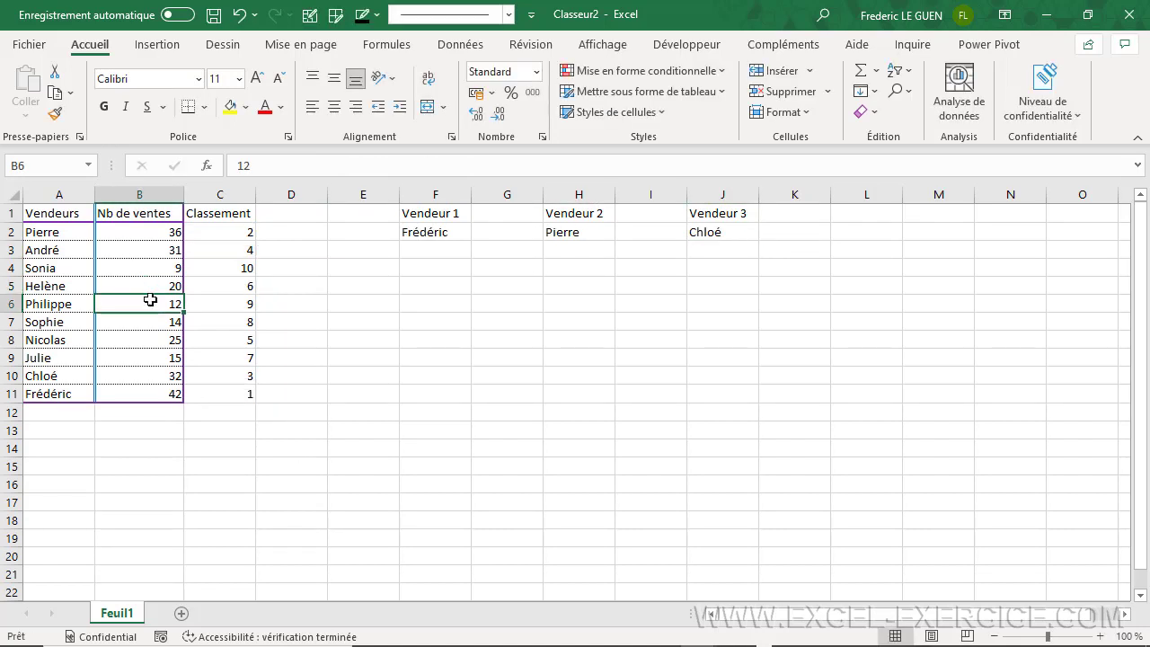
left_click(158, 393)
type("12")
key("Return")
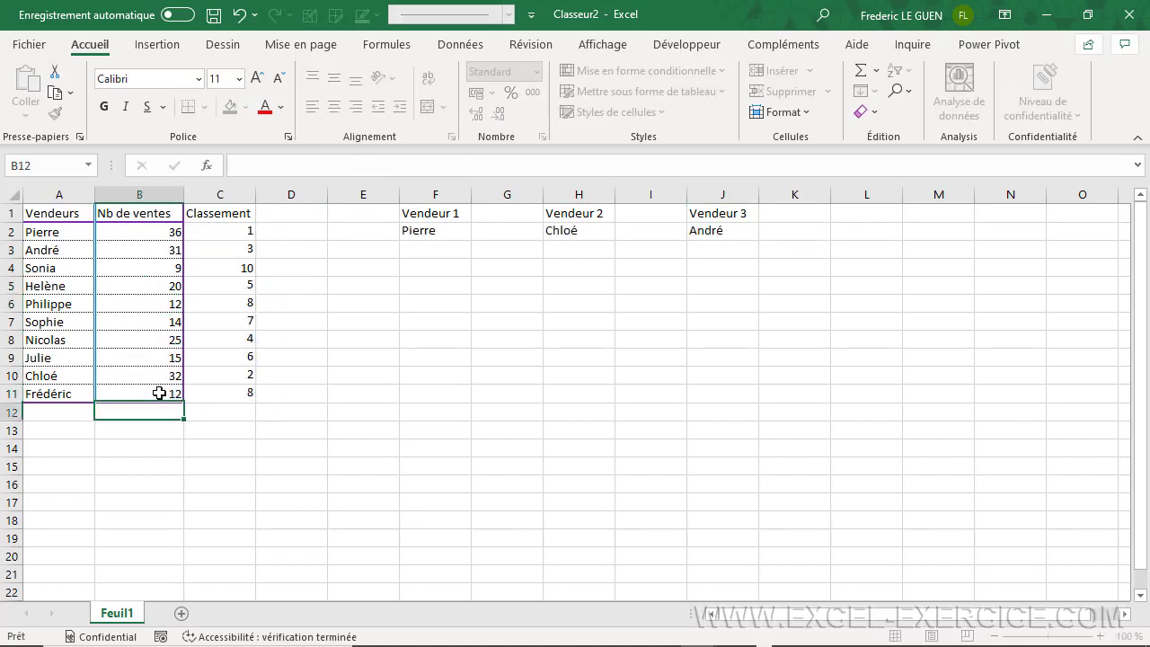